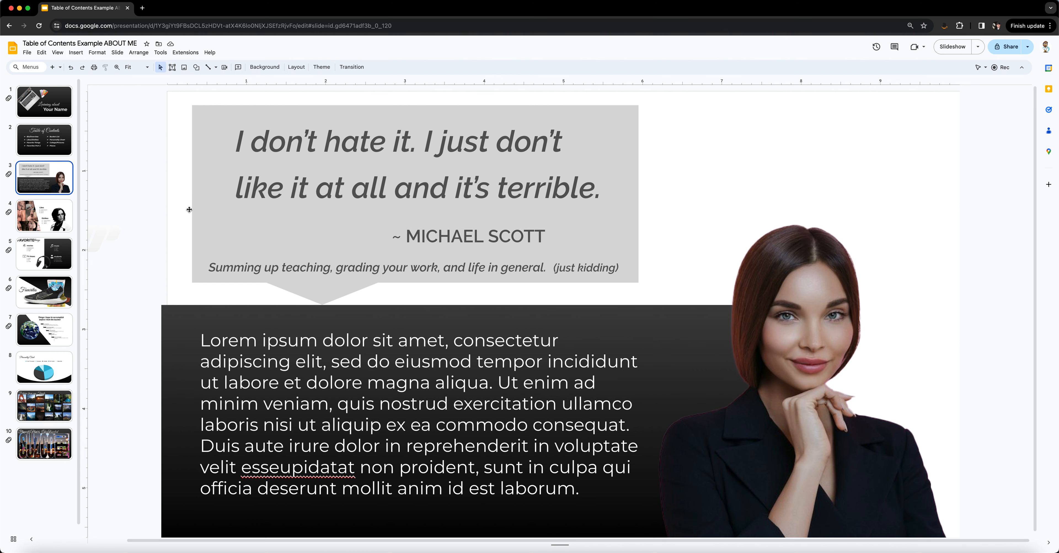
# Step: Insert a solid black house icon on slide 3 from a web image search for "home icon transparent"
pyautogui.click(45, 142)
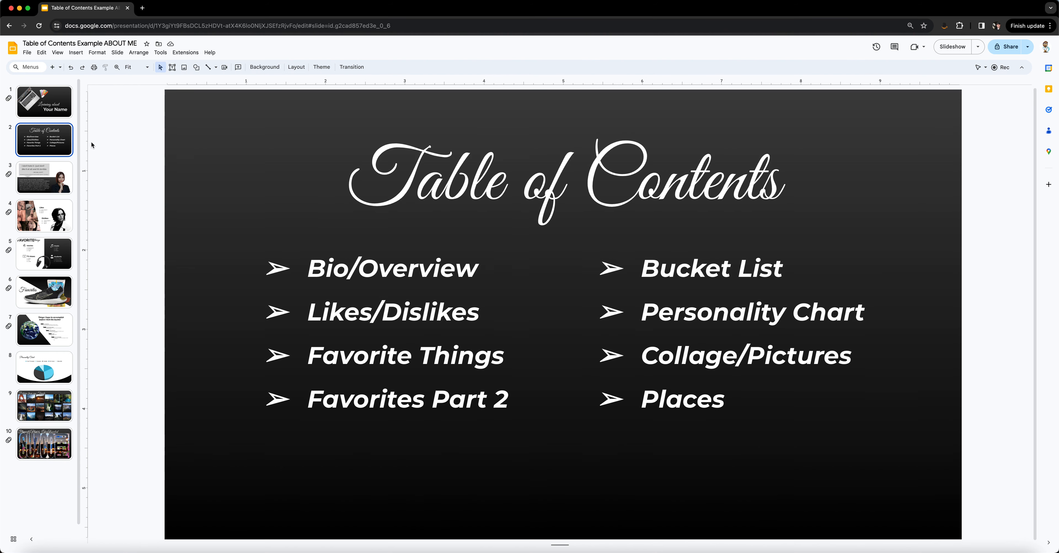
pyautogui.click(60, 182)
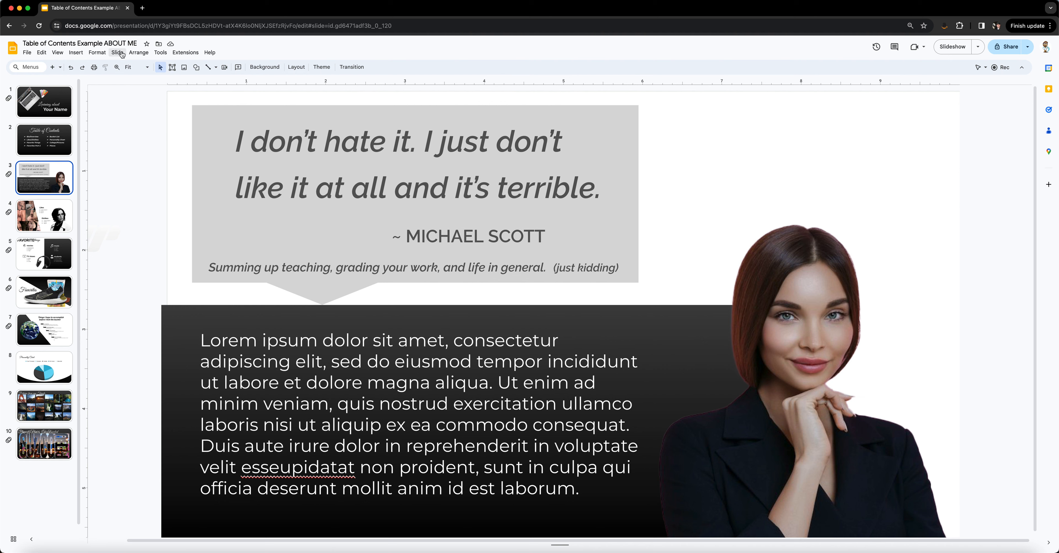
pyautogui.click(76, 52)
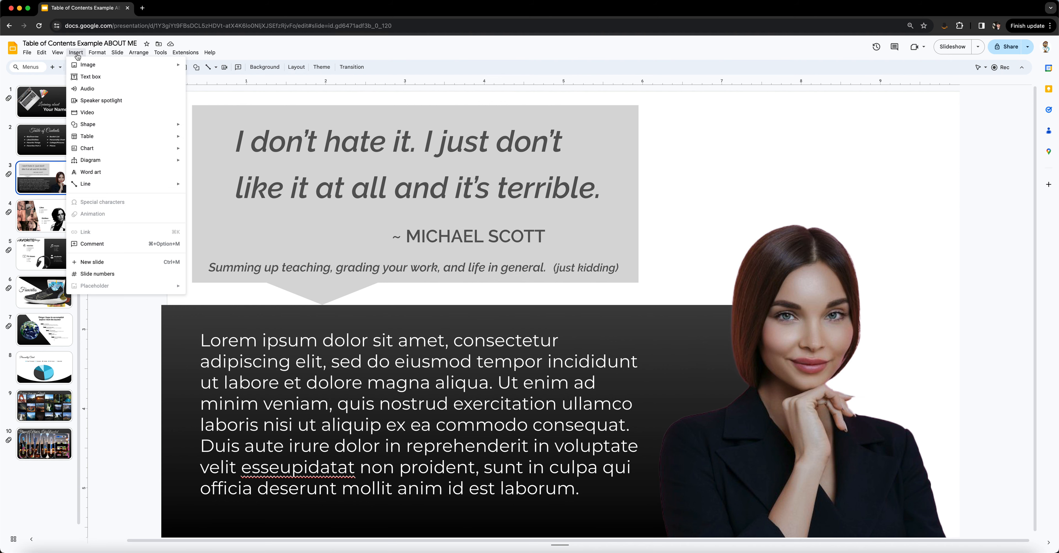
pyautogui.moveTo(85, 68)
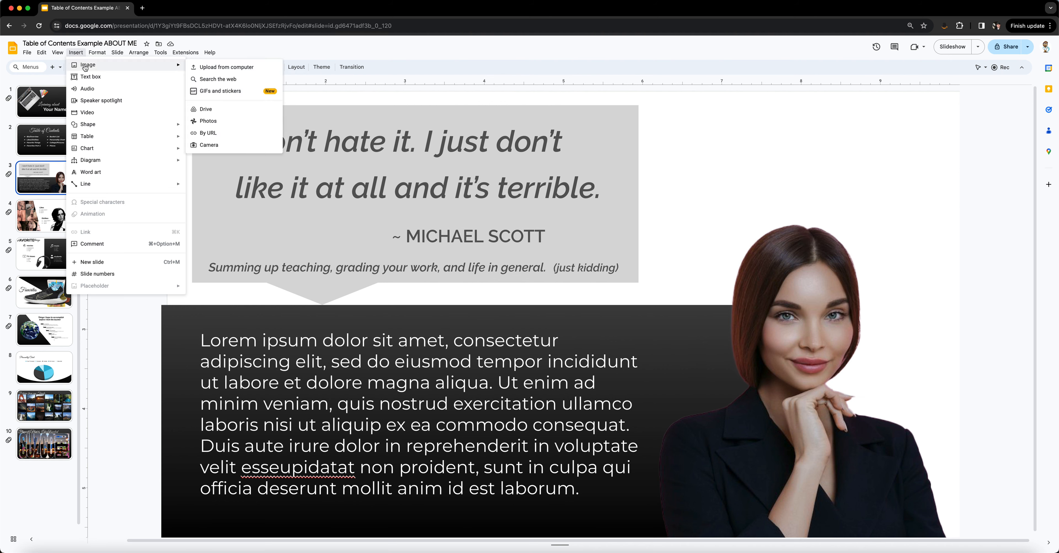
pyautogui.click(217, 82)
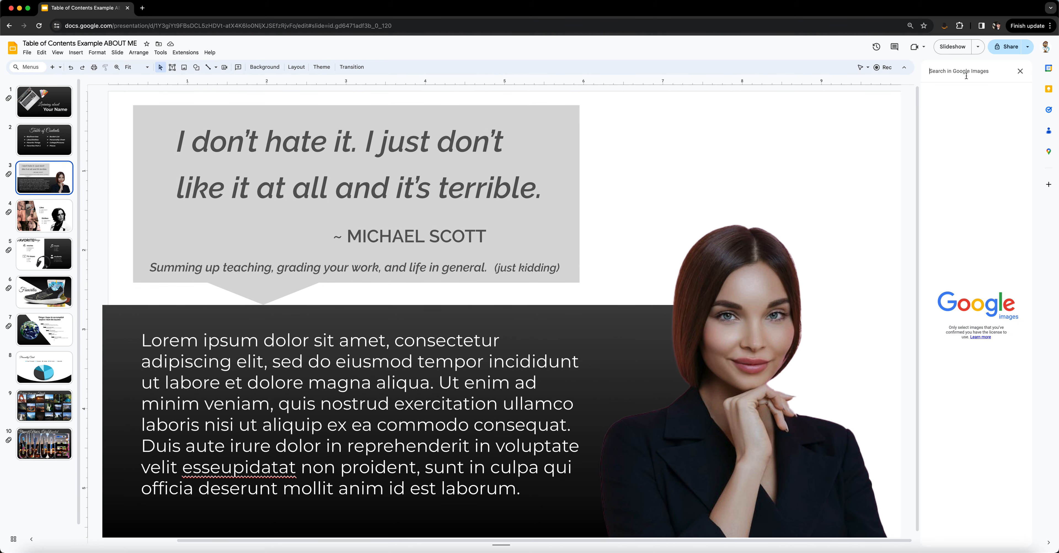
pyautogui.write('home icon')
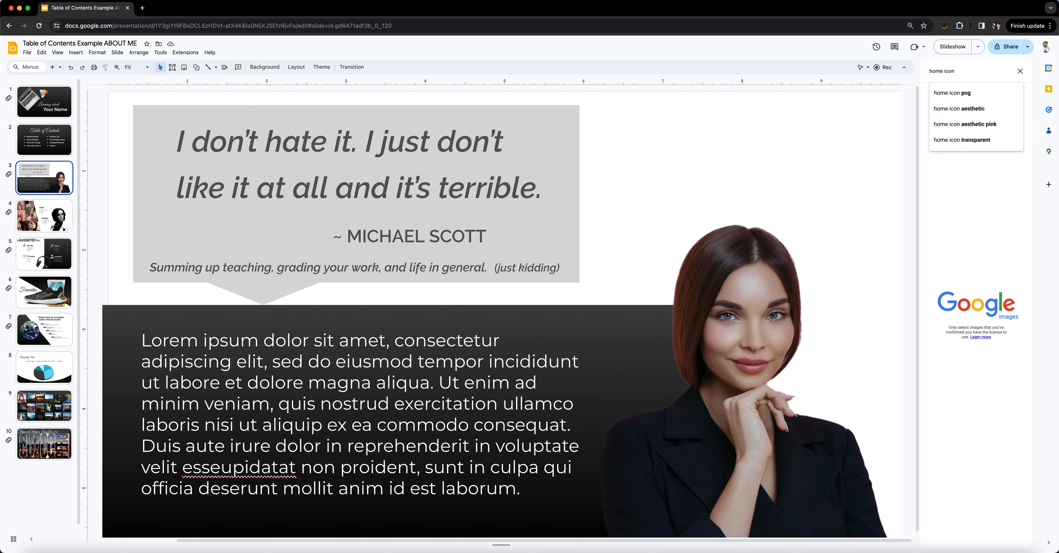
pyautogui.click(964, 140)
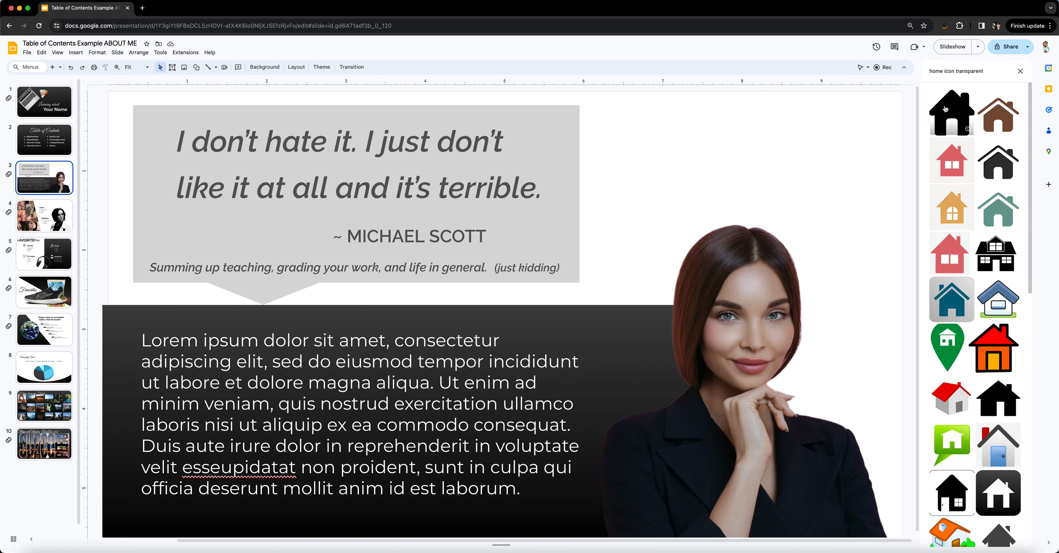
pyautogui.click(958, 105)
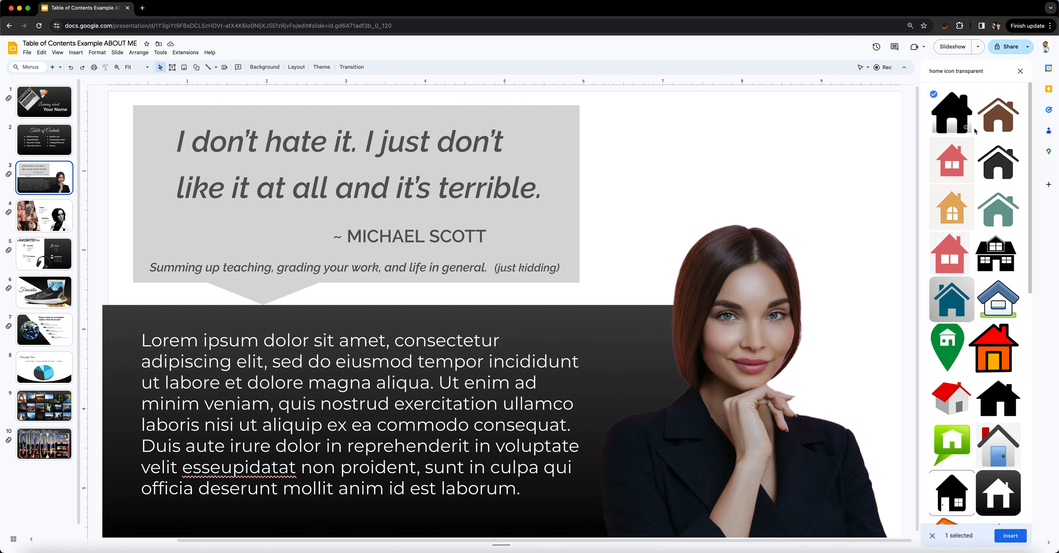
pyautogui.click(1011, 535)
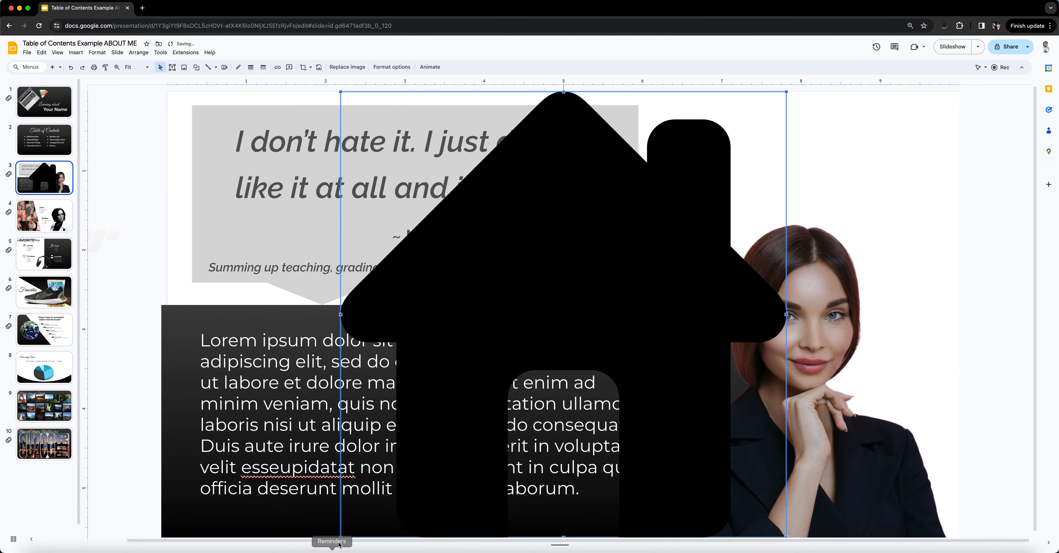
# Step: Shrink the house icon on slide 3 to a small button in the slide's upper-right corner
pyautogui.moveTo(339, 537); pyautogui.dragTo(931, 120)
pyautogui.click(983, 106)
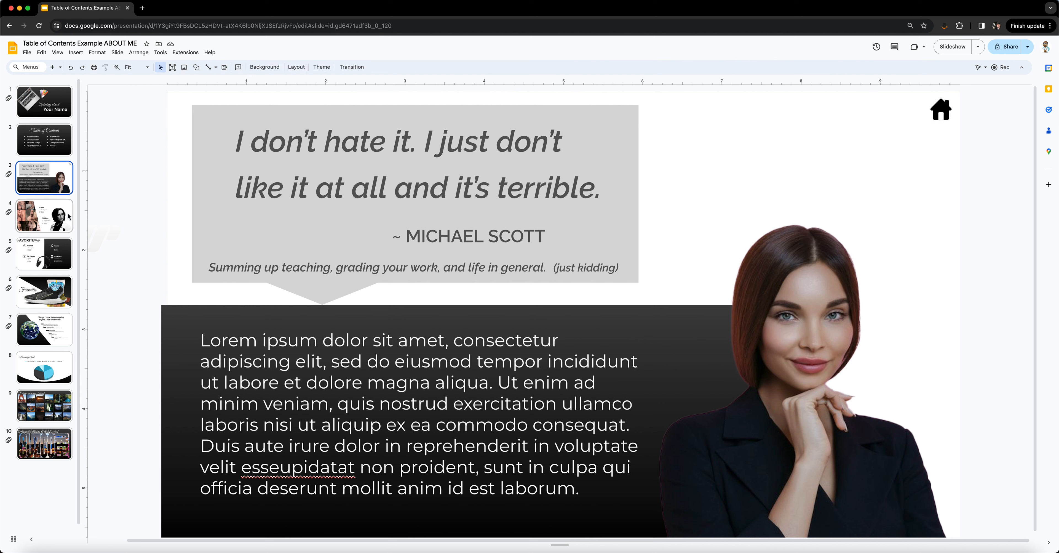
pyautogui.click(941, 115)
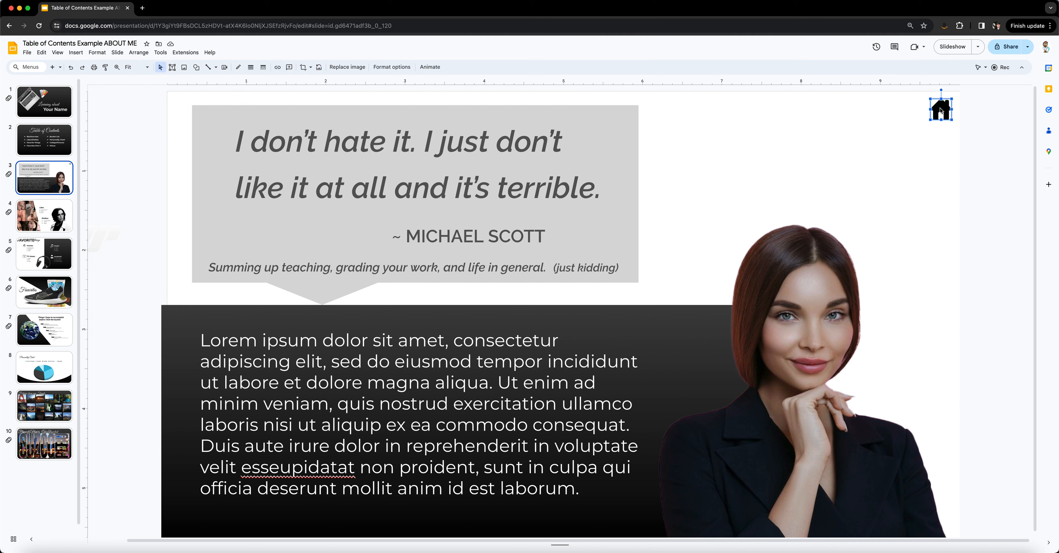
pyautogui.rightClick(939, 110)
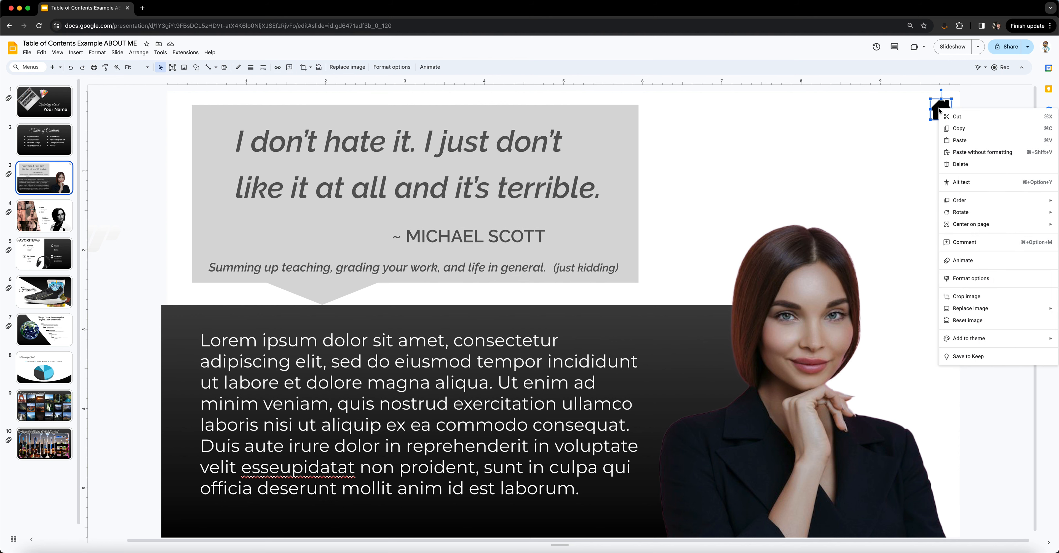
pyautogui.moveTo(964, 307)
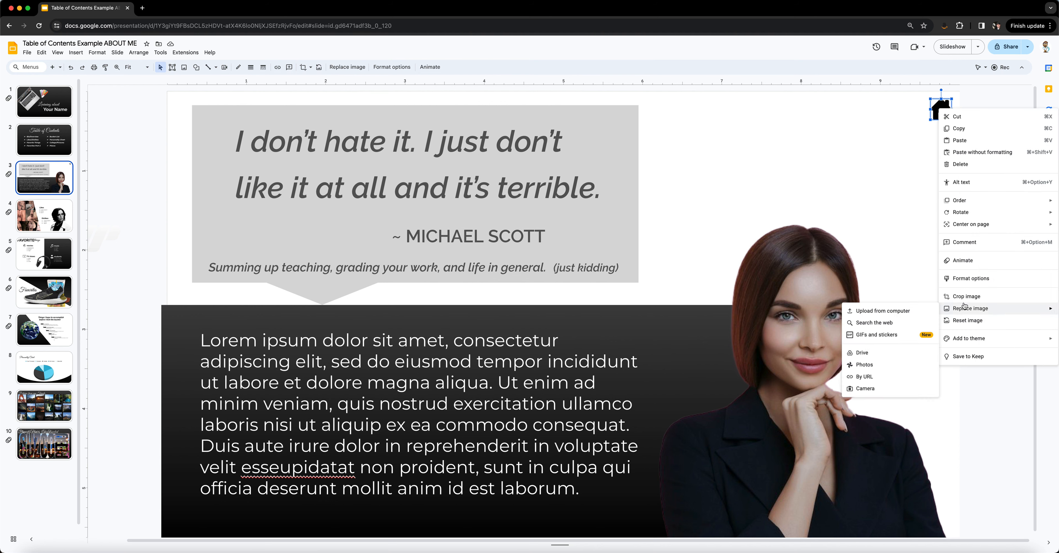
pyautogui.click(915, 109)
pyautogui.click(939, 111)
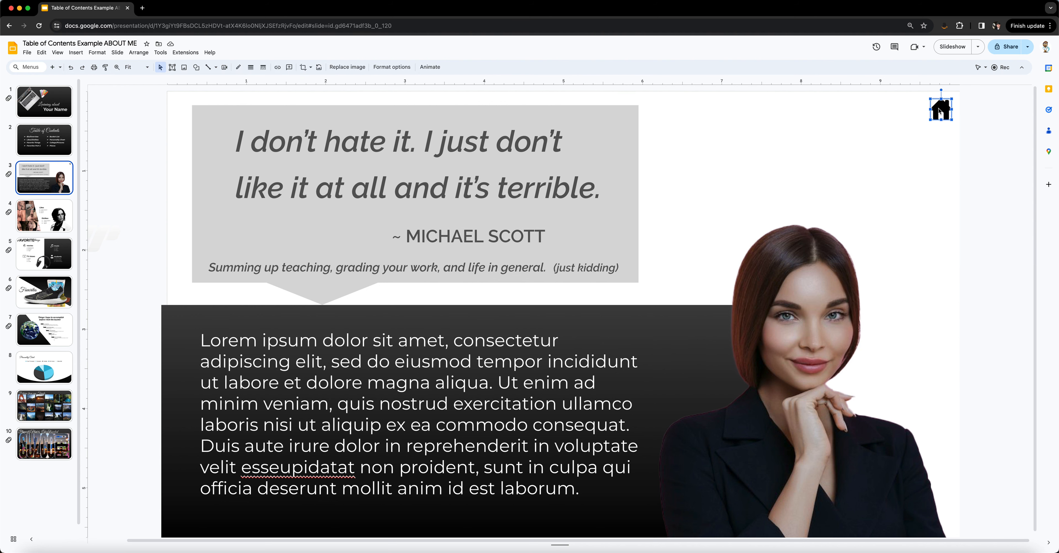
pyautogui.rightClick(940, 111)
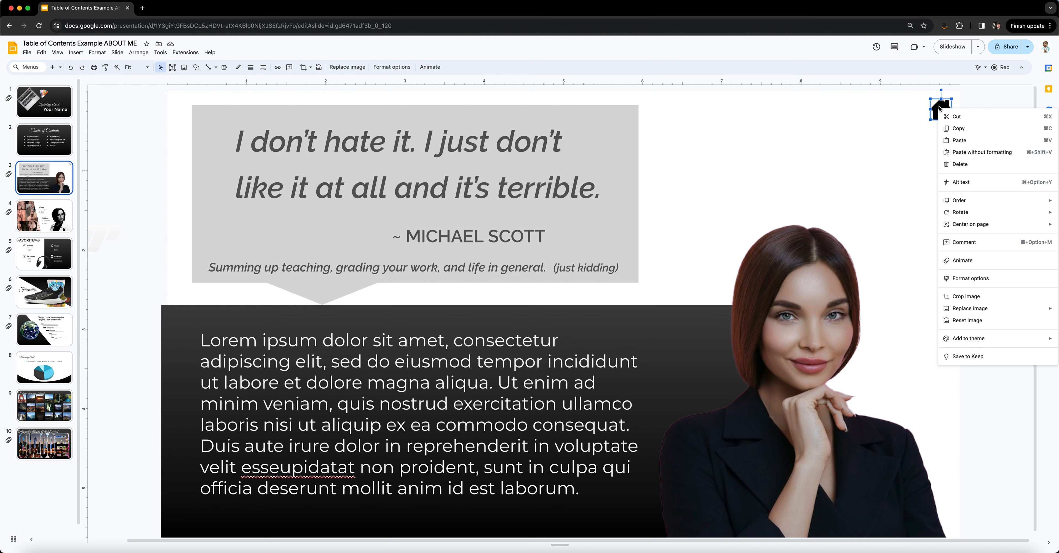
pyautogui.click(941, 107)
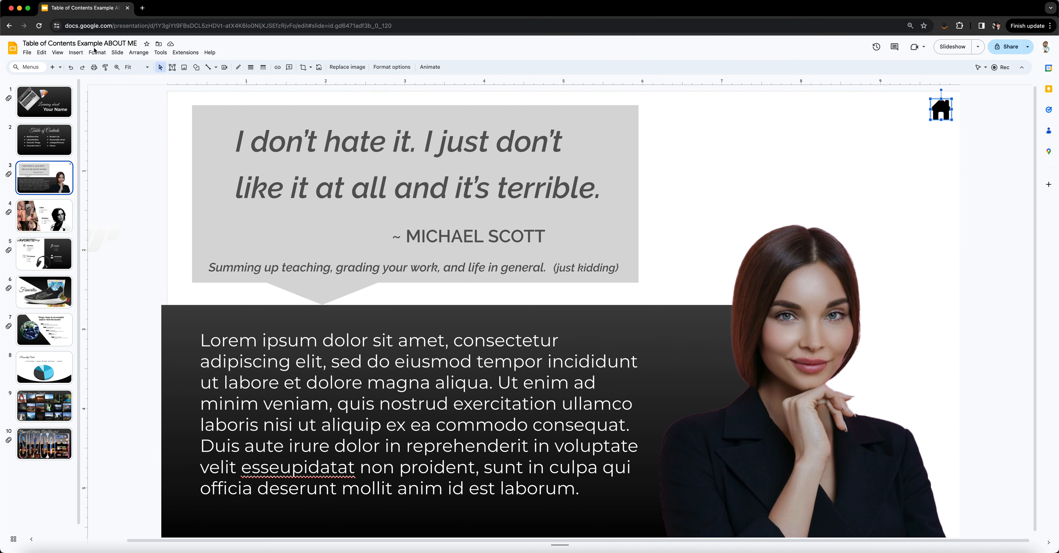
# Step: Link the house icon on slide 3 to "Slide 2: Table of Contents"
pyautogui.click(77, 52)
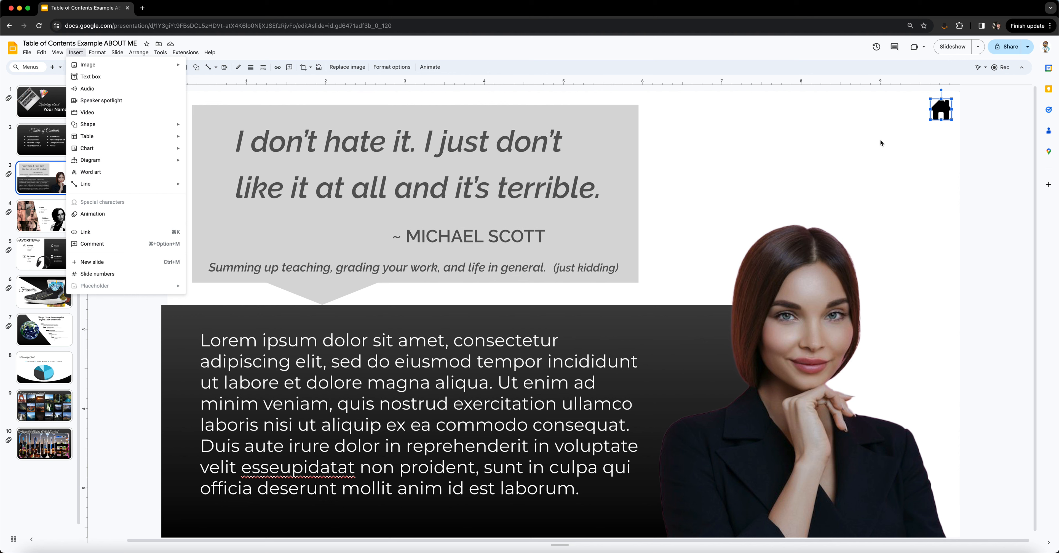
pyautogui.click(86, 232)
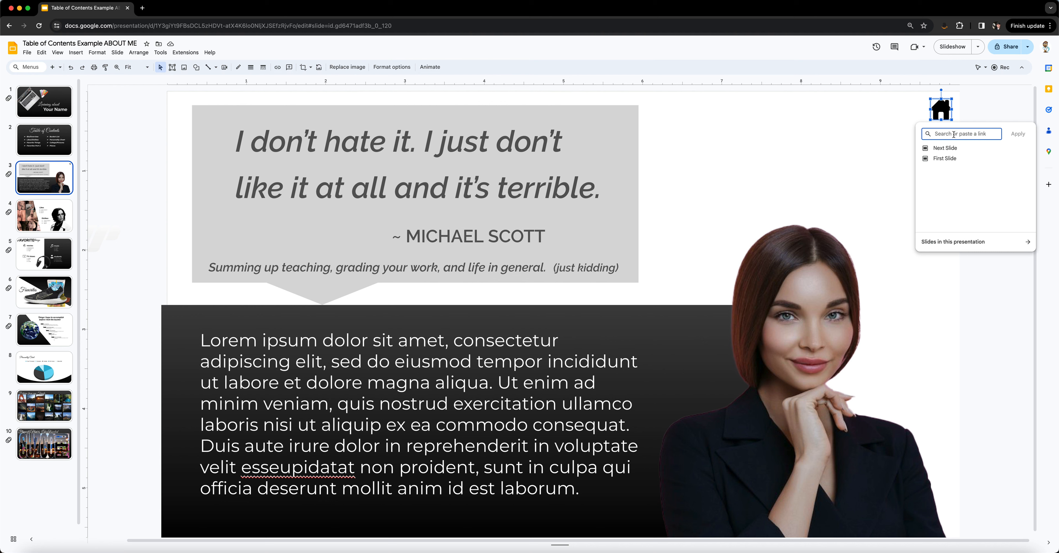
pyautogui.write('Table')
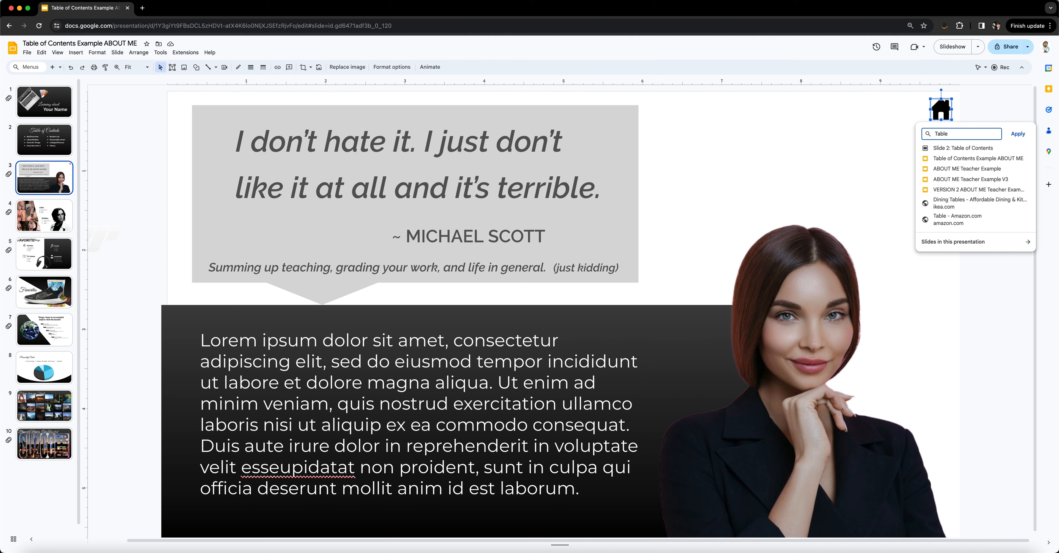
pyautogui.click(962, 149)
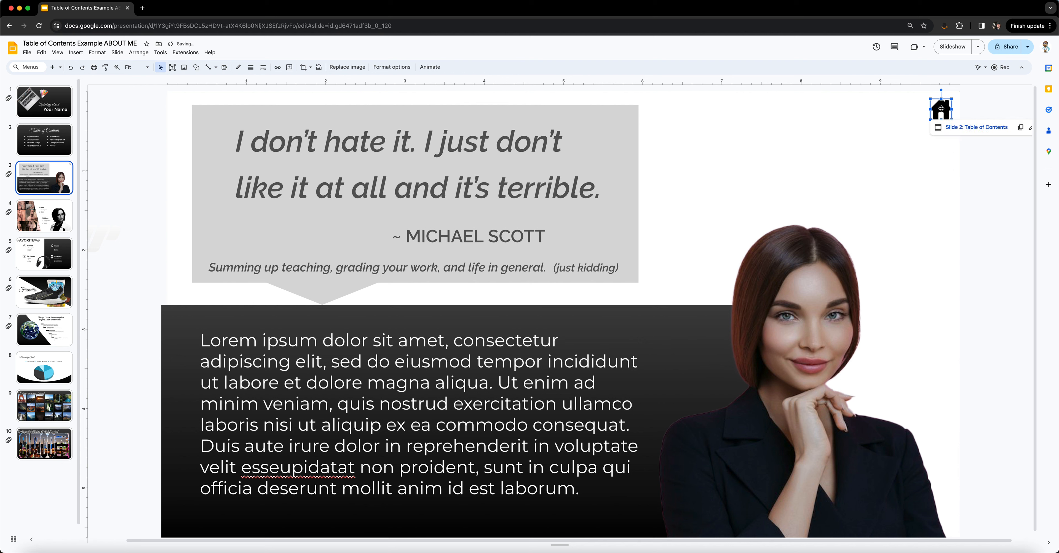
pyautogui.click(977, 108)
# Step: Copy the linked house icon from slide 3 onto slides 4 and 5
pyautogui.click(941, 108)
pyautogui.click(44, 216)
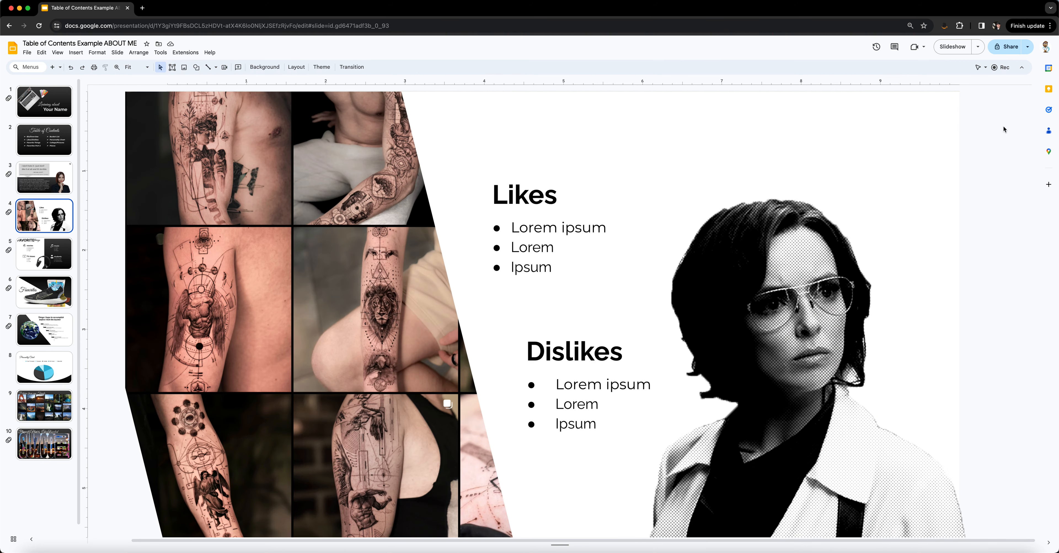
pyautogui.press('cmd+v')
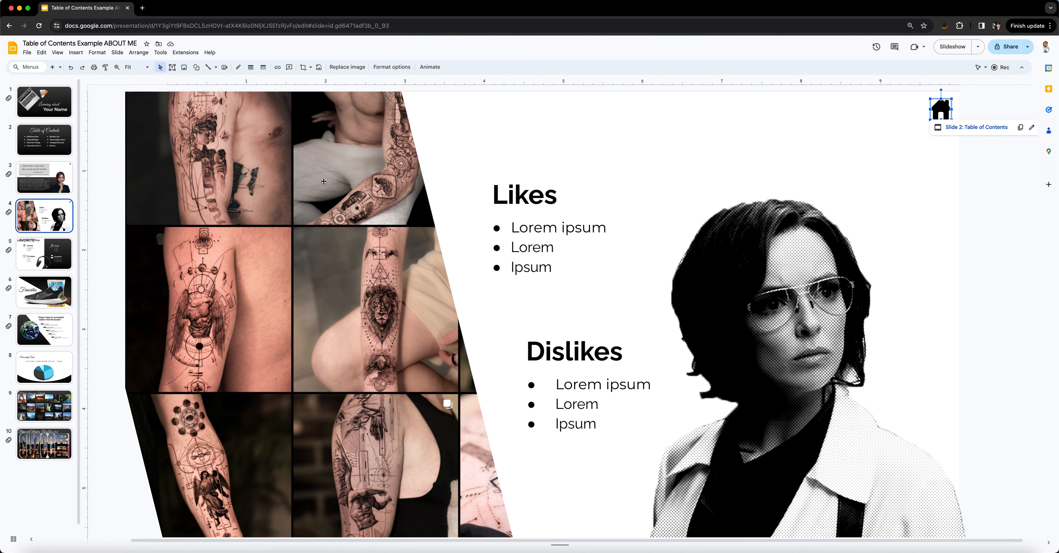
pyautogui.click(44, 254)
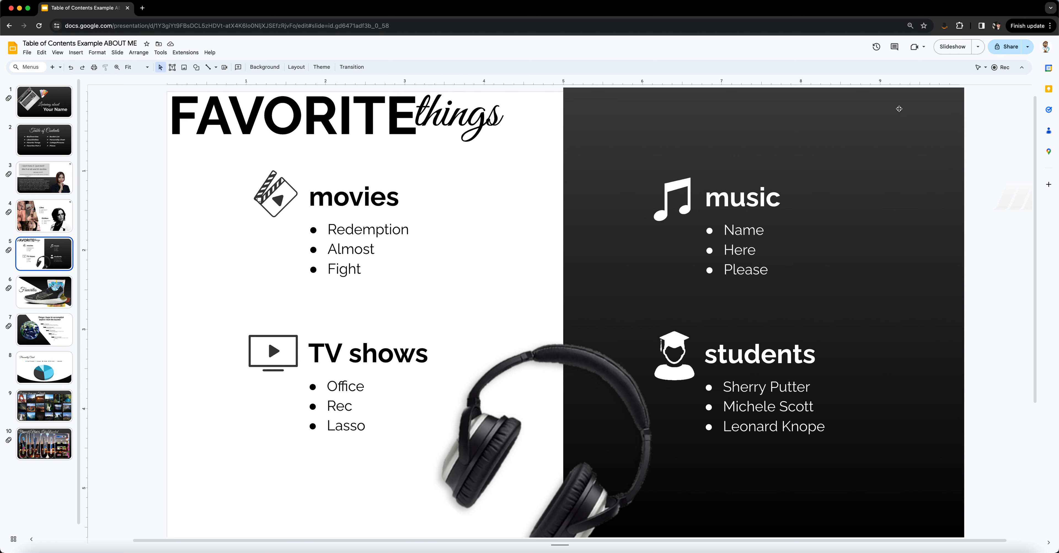
pyautogui.press('super+v')
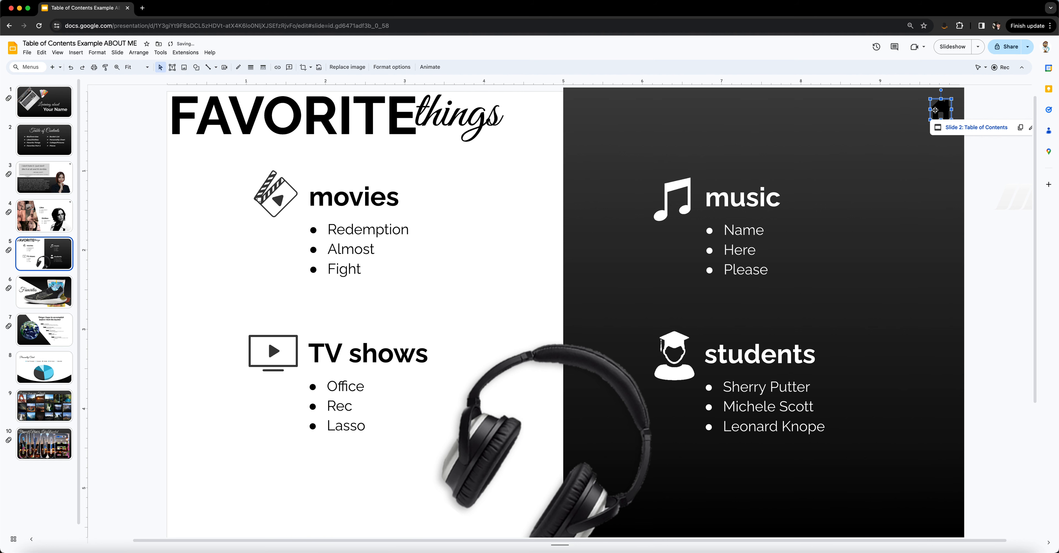
# Step: Recolor the house icon on slide 5 with the Negative option so it is white on the dark background
pyautogui.click(975, 105)
pyautogui.click(942, 109)
pyautogui.click(397, 71)
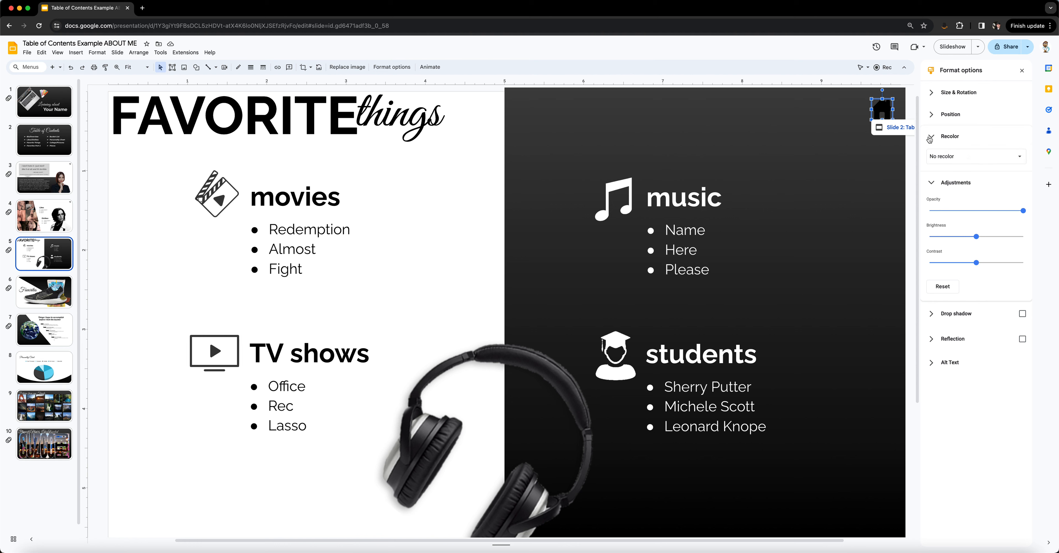
pyautogui.click(946, 157)
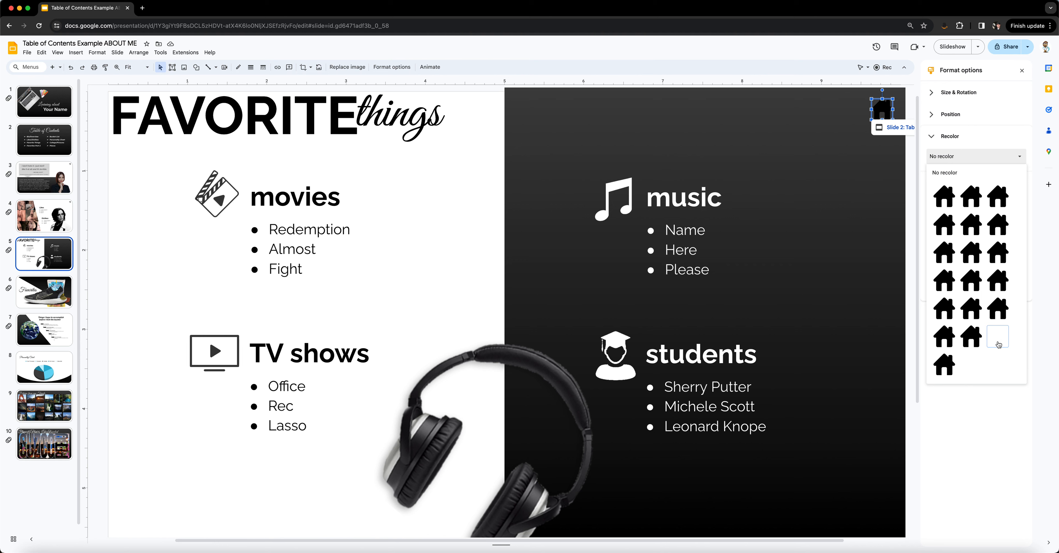
pyautogui.click(998, 344)
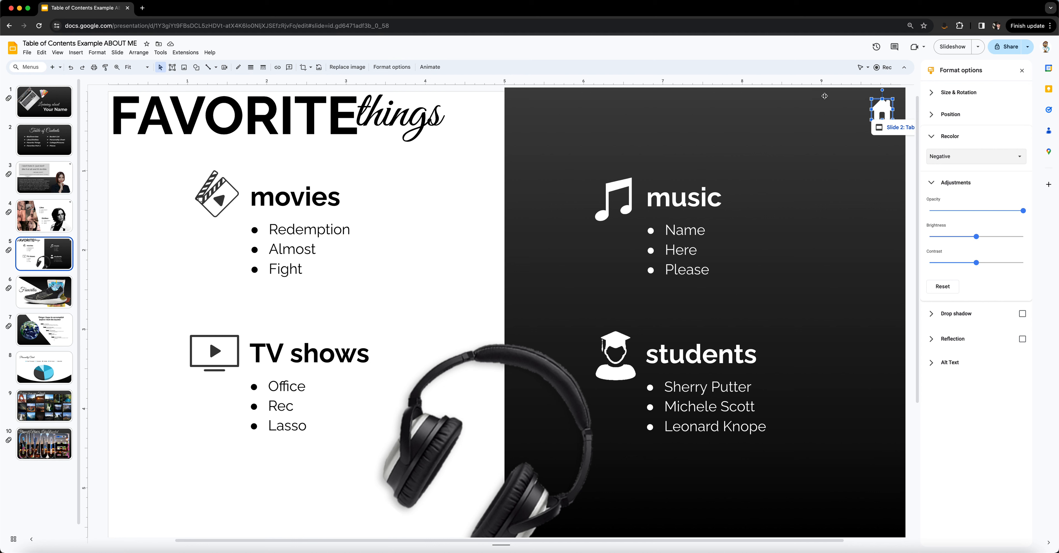
pyautogui.click(904, 161)
# Step: Copy the white house icon from slide 5 onto the dark-cornered slides 6, 9 and 10
pyautogui.click(880, 109)
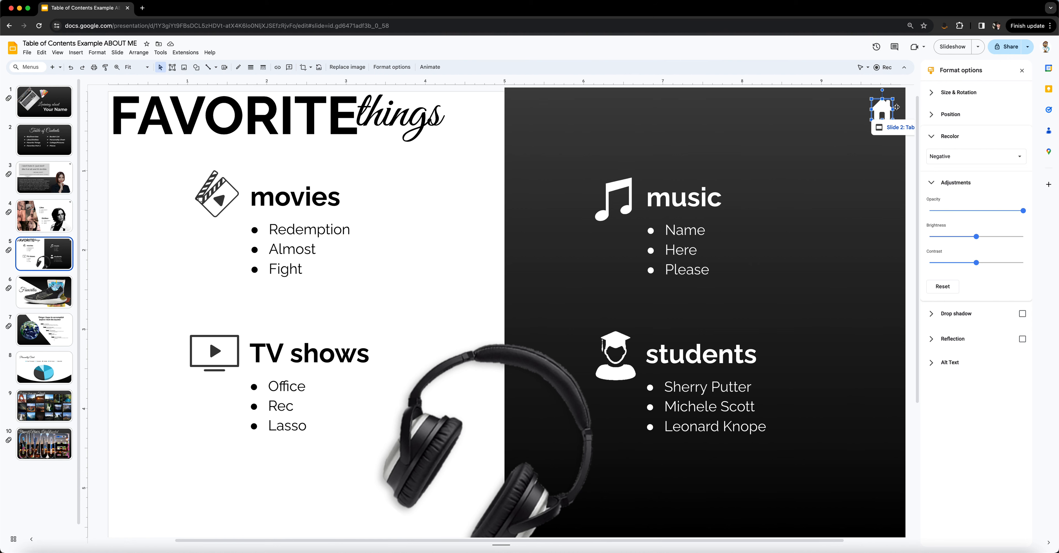
pyautogui.click(58, 290)
pyautogui.press('cmd+v')
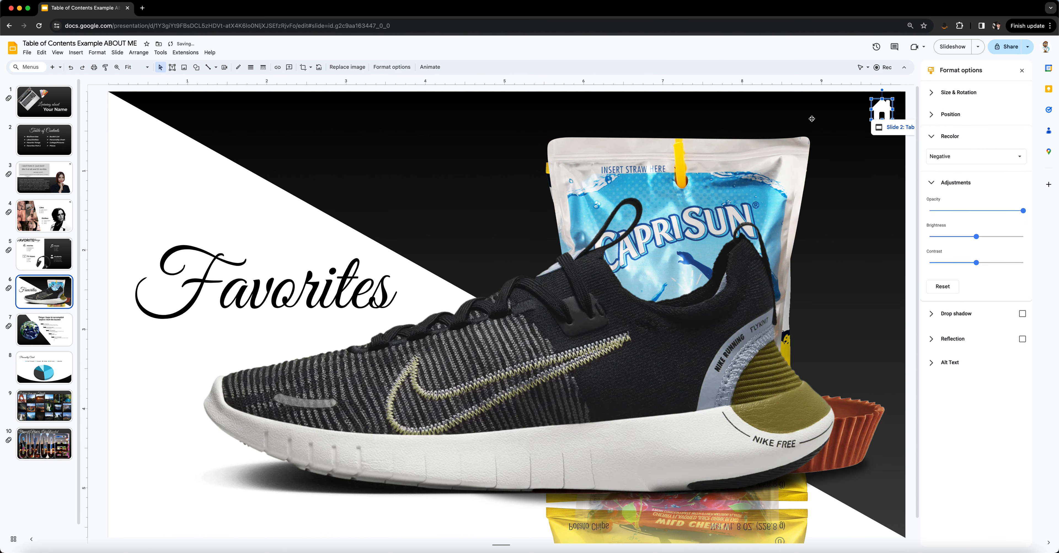
pyautogui.click(57, 221)
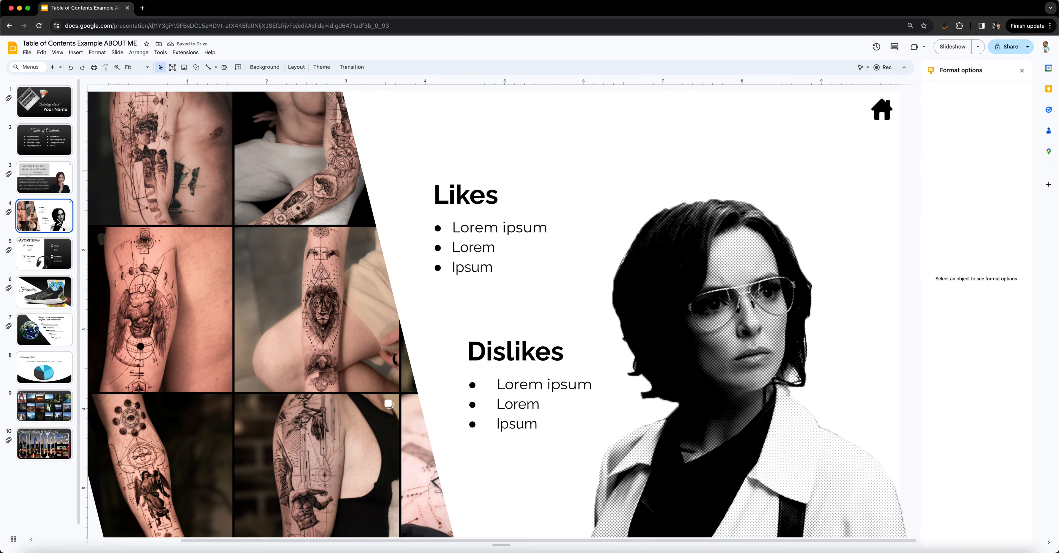
pyautogui.click(55, 402)
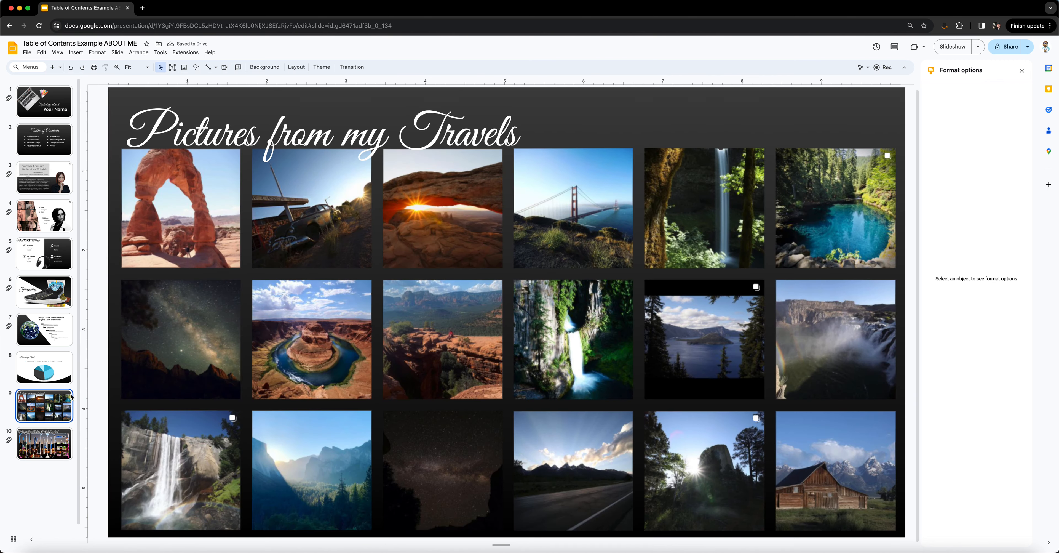
pyautogui.press('cmd+v')
pyautogui.click(45, 433)
pyautogui.press('cmd+v')
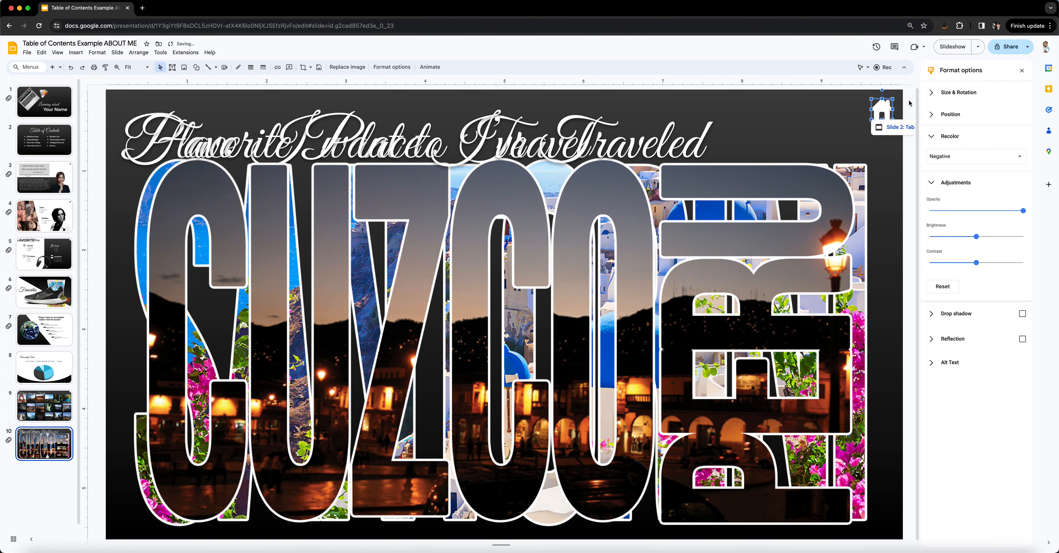
# Step: Copy the black linked house icon from slide 4 onto the light-cornered slides 7 and 8
pyautogui.click(57, 222)
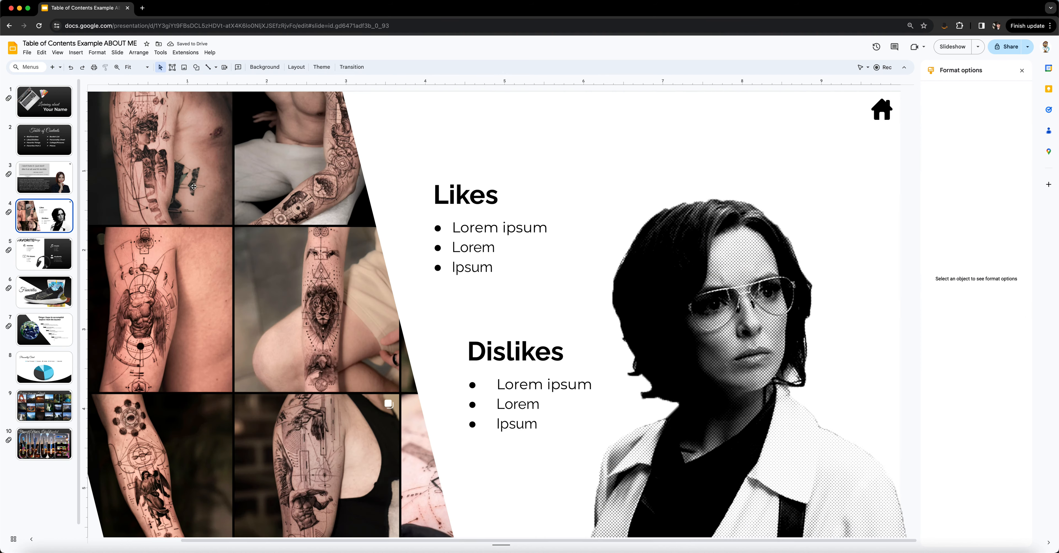
pyautogui.click(881, 108)
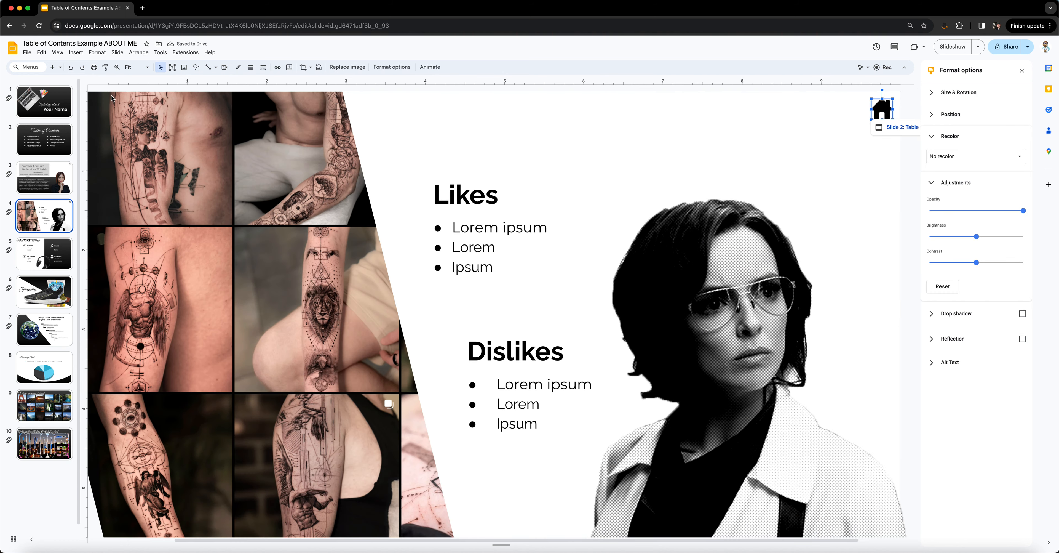
pyautogui.click(44, 329)
pyautogui.press('cmd+v')
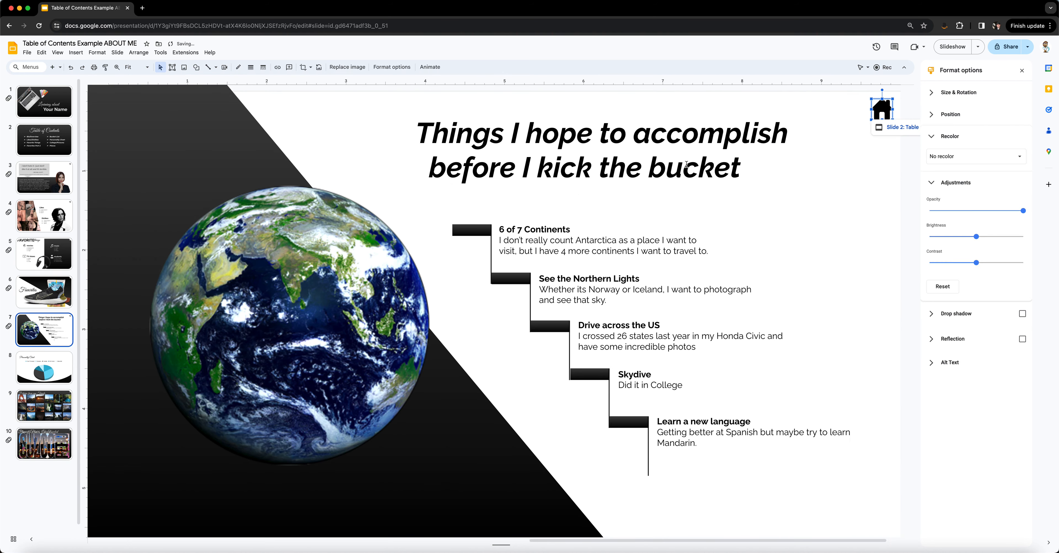
pyautogui.click(907, 99)
pyautogui.click(45, 368)
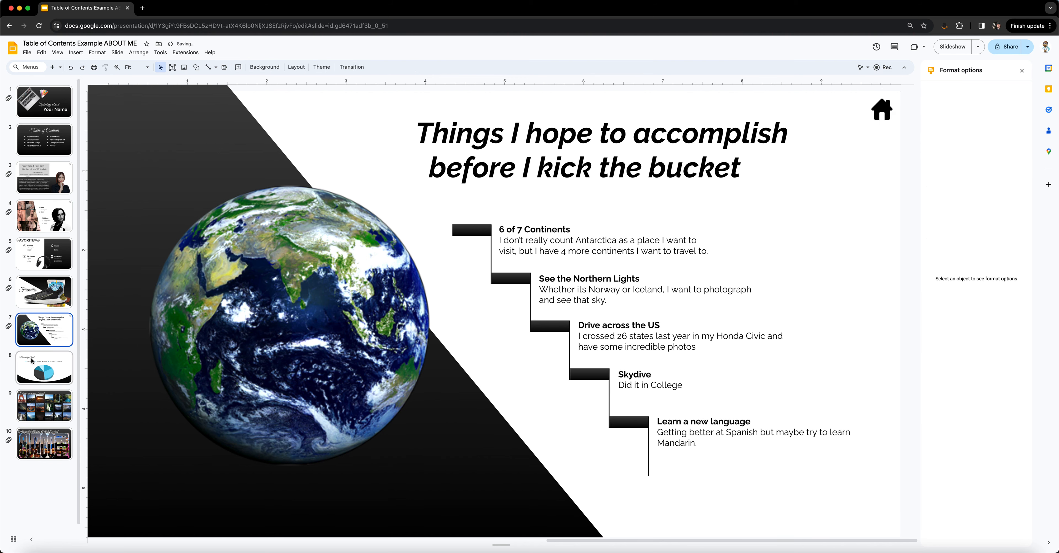
pyautogui.press('cmd+v')
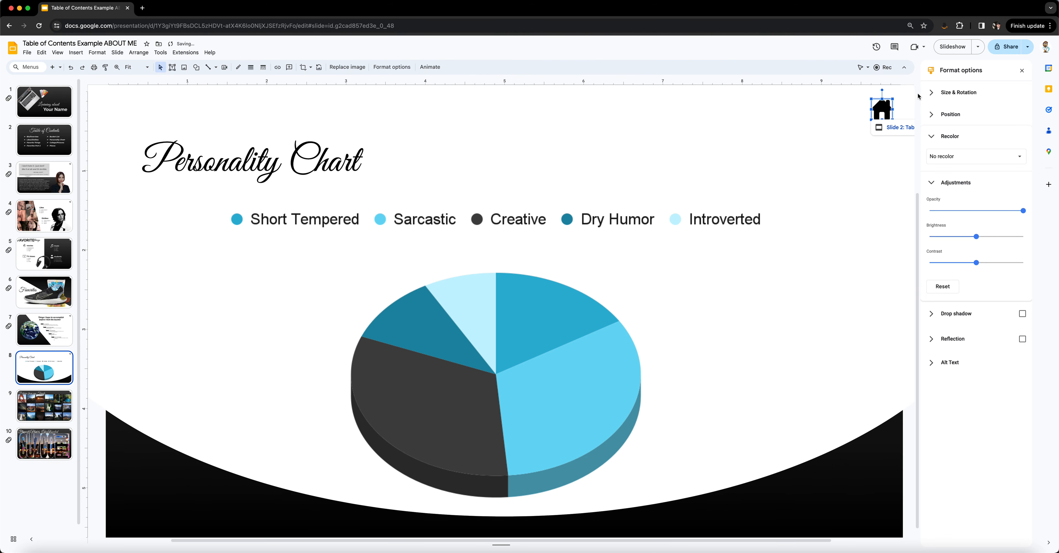
# Step: Start the slideshow from the Personality Chart slide and test its house icon link to the Table of Contents
pyautogui.scroll(4, 905, 214)
pyautogui.moveTo(918, 216); pyautogui.dragTo(910, 318)
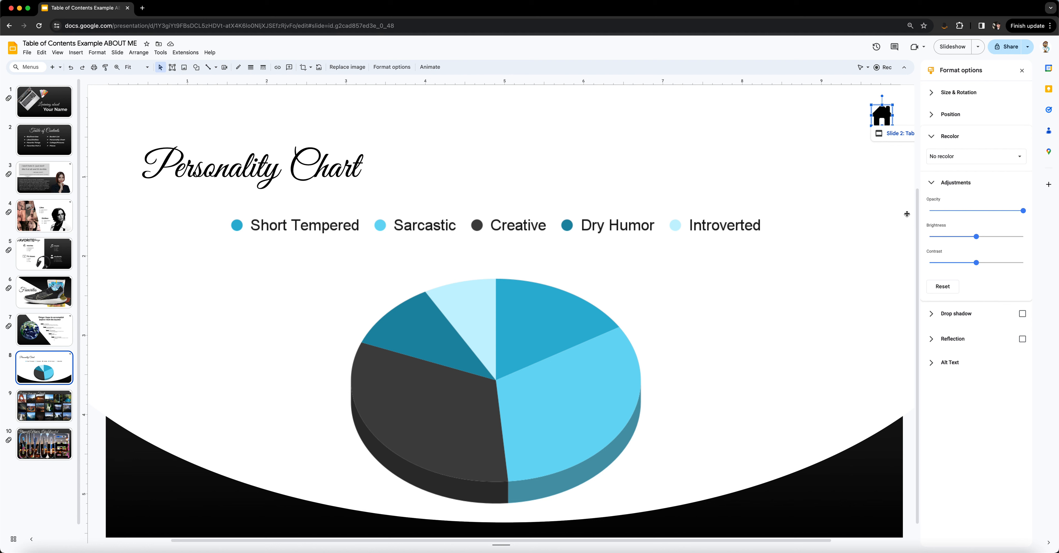
pyautogui.click(953, 46)
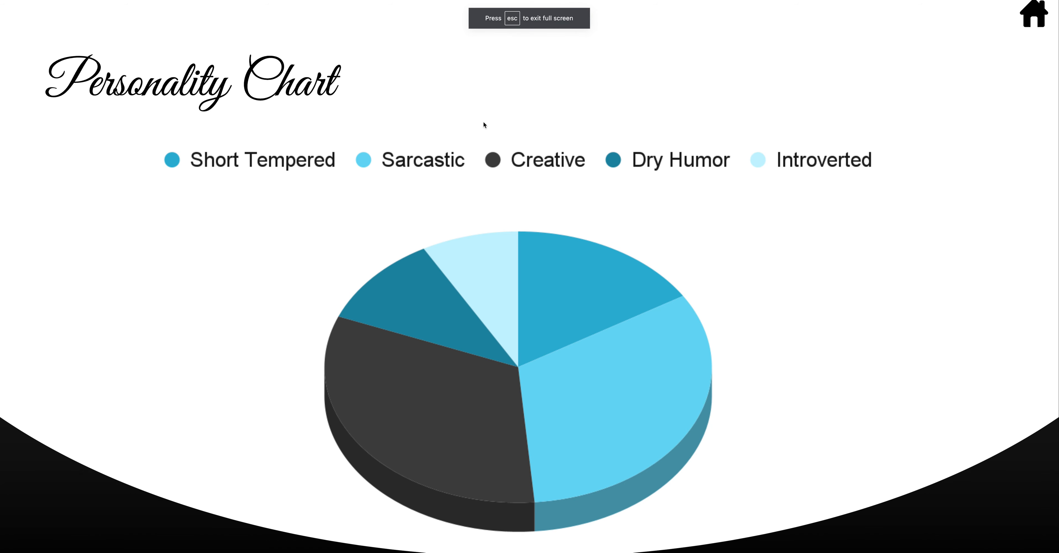
pyautogui.click(1035, 16)
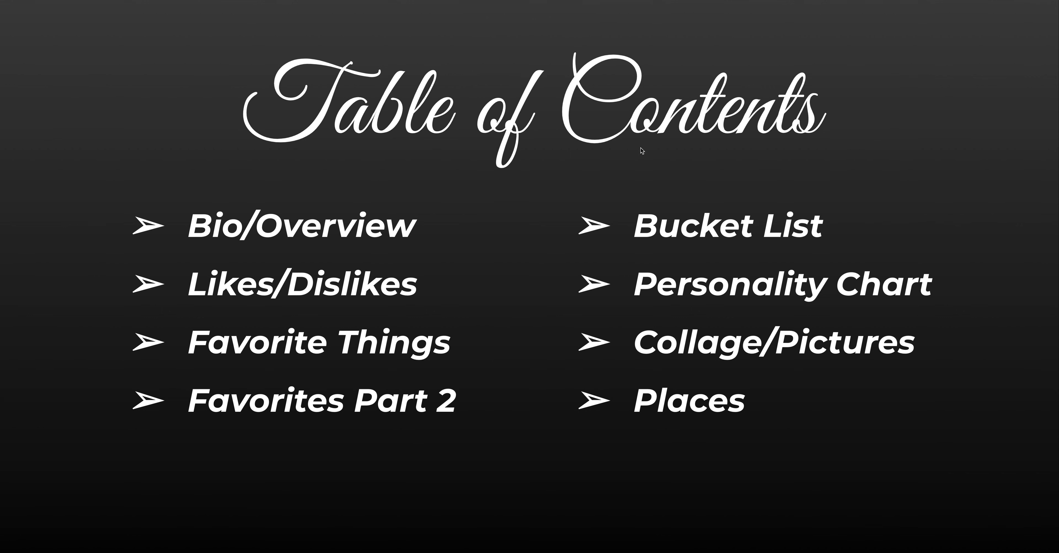